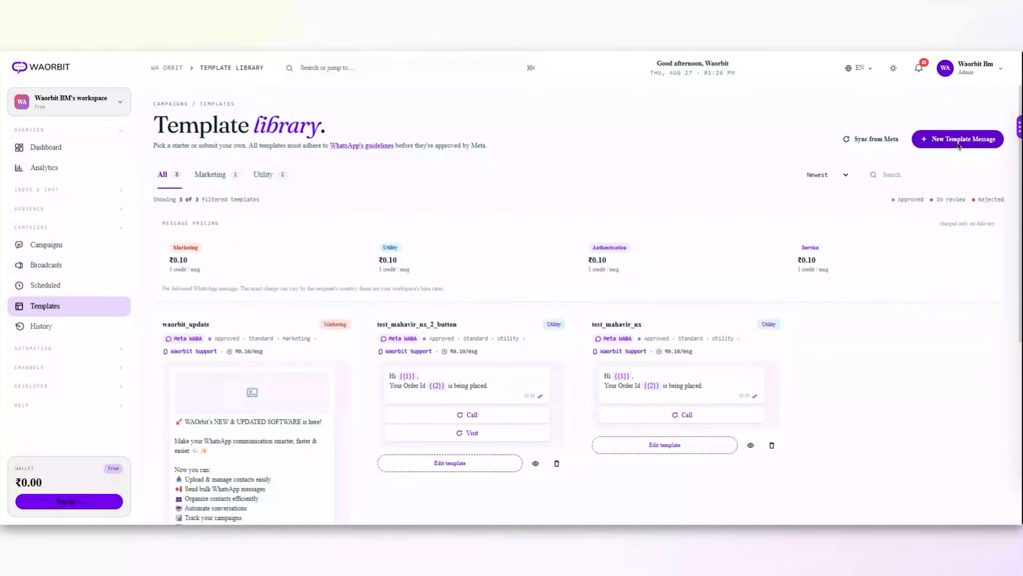
Start a new template message using the Standard format
left_click(955, 137)
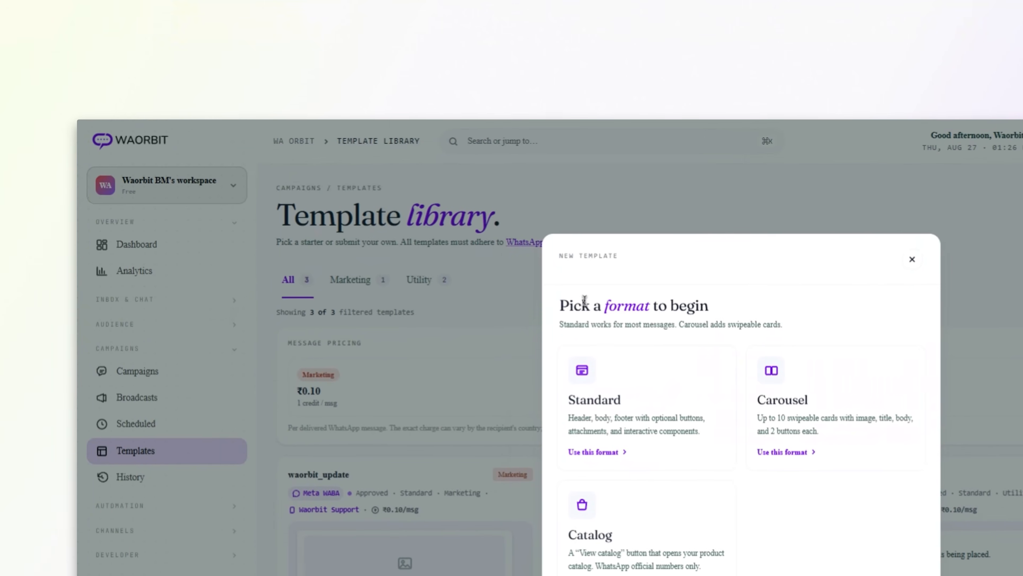
left_click_drag(517, 303, 690, 302)
left_click(690, 299)
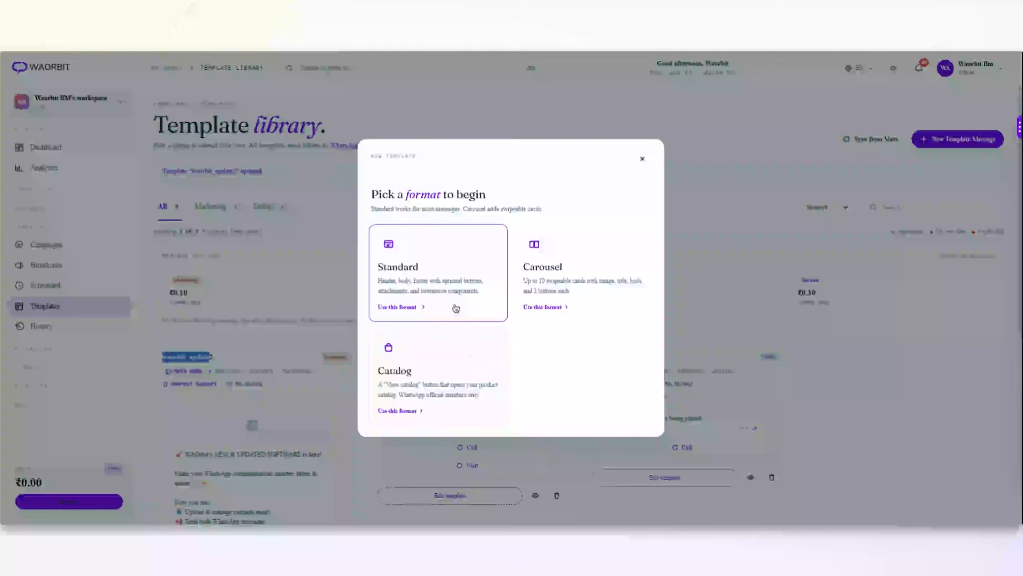
left_click(441, 259)
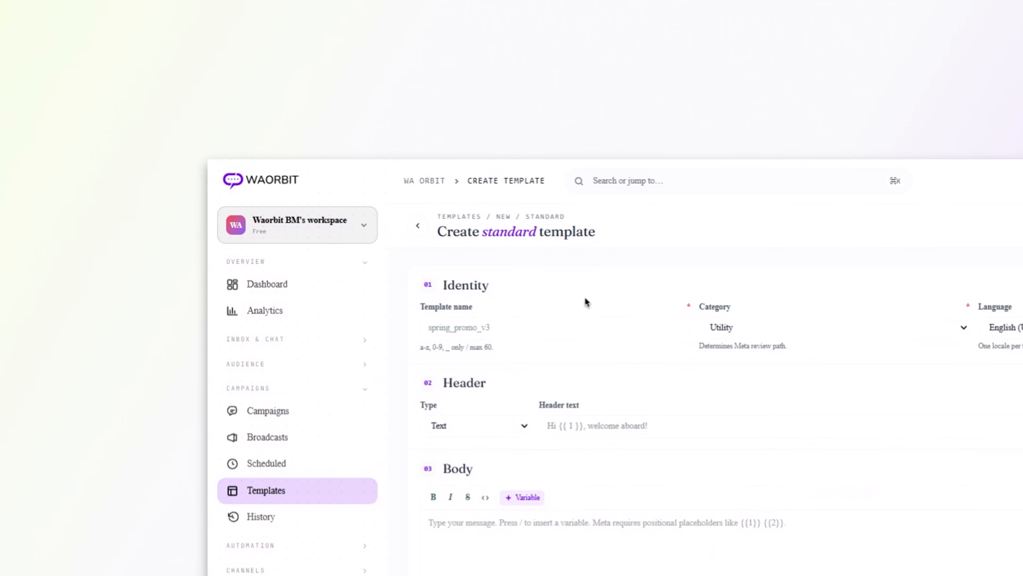
Name the template waorbit_update and choose the Utility category and English (US) language
left_click_drag(424, 277, 581, 283)
left_click(565, 309)
left_click(440, 319)
type("waorbit_update")
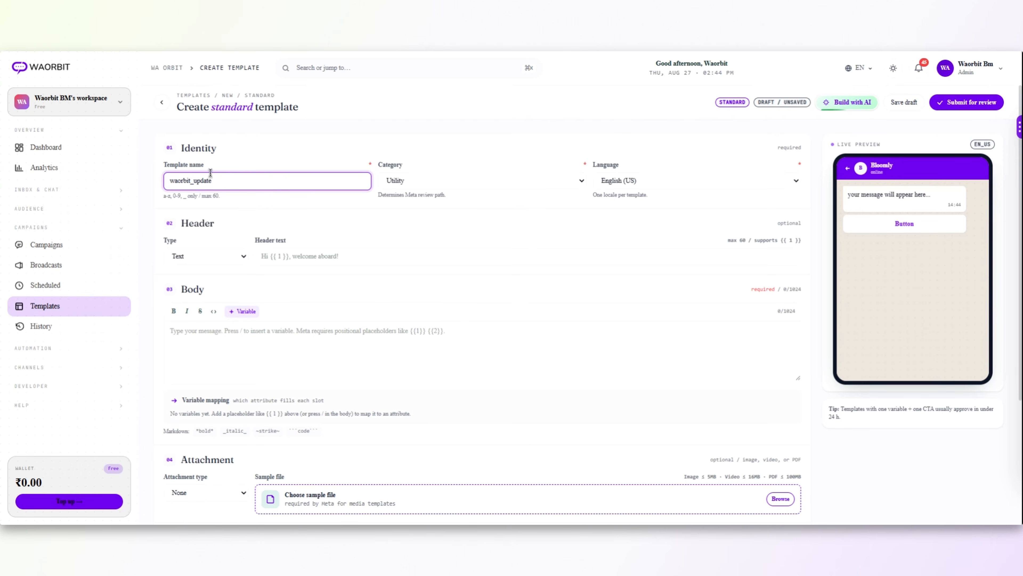
left_click(422, 180)
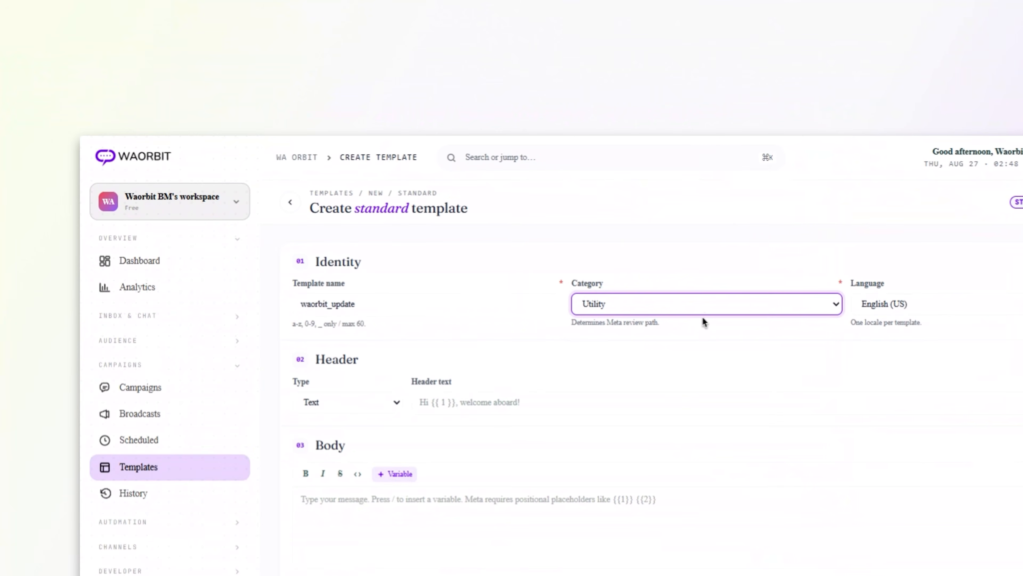
left_click(909, 305)
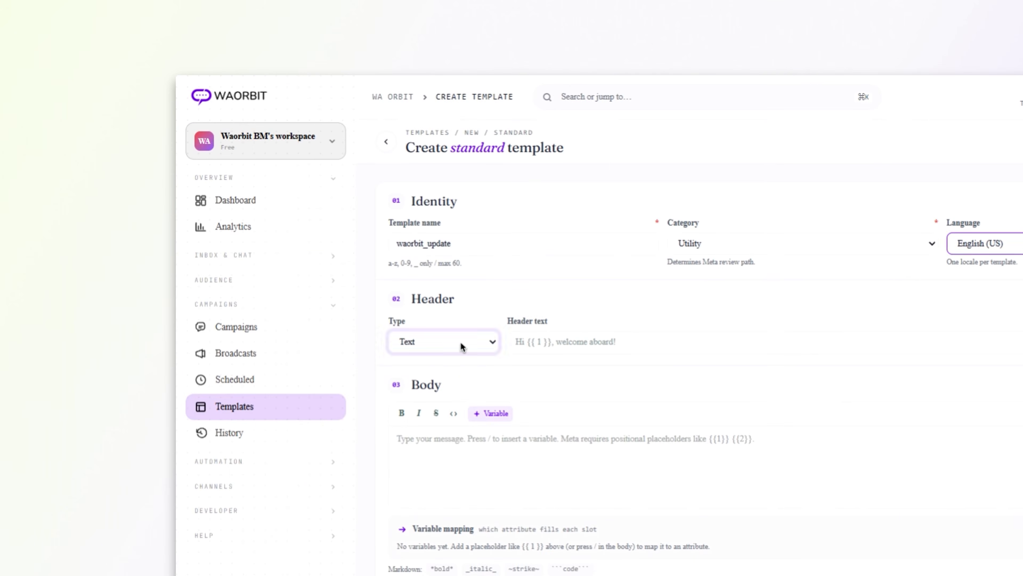
Set the header type to Text and enter "Worbit Upadtes 2.0" as the header text
left_click(376, 321)
mouse_move(421, 278)
left_mouse_down()
mouse_move(432, 290)
mouse_move(417, 276)
left_mouse_up()
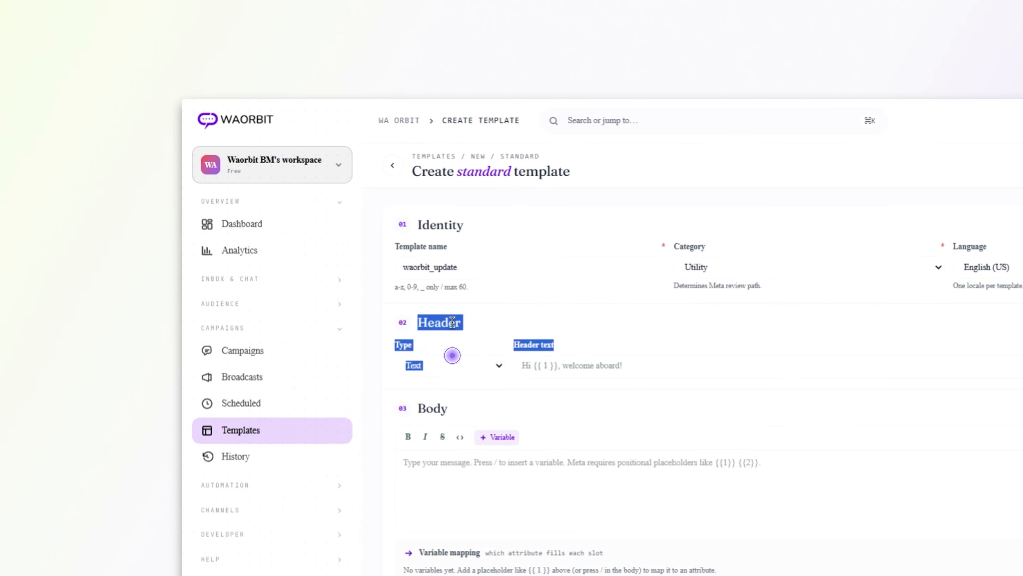
left_click(415, 368)
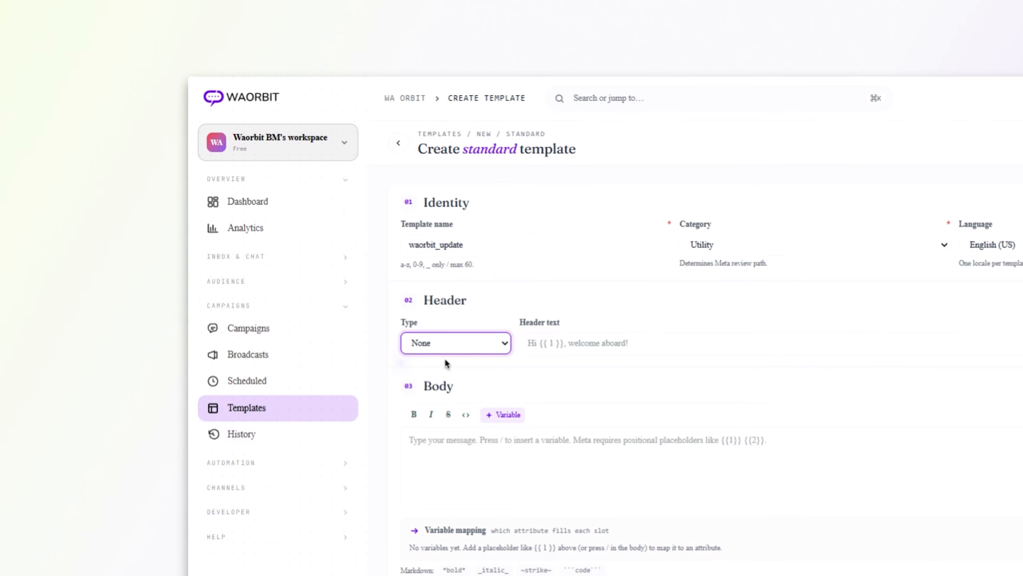
left_click(476, 341)
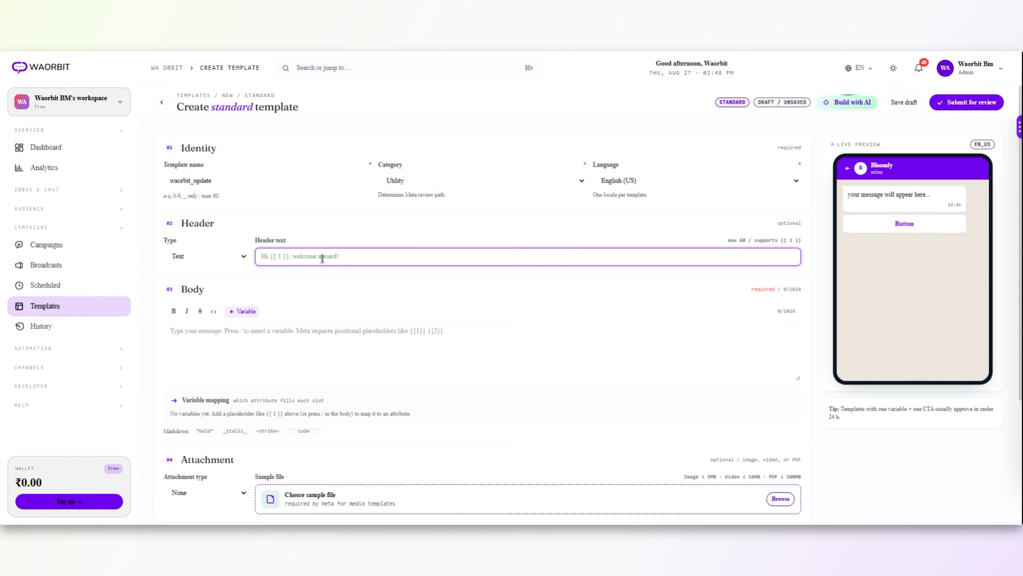
type("Worbit Upadtes 2.0")
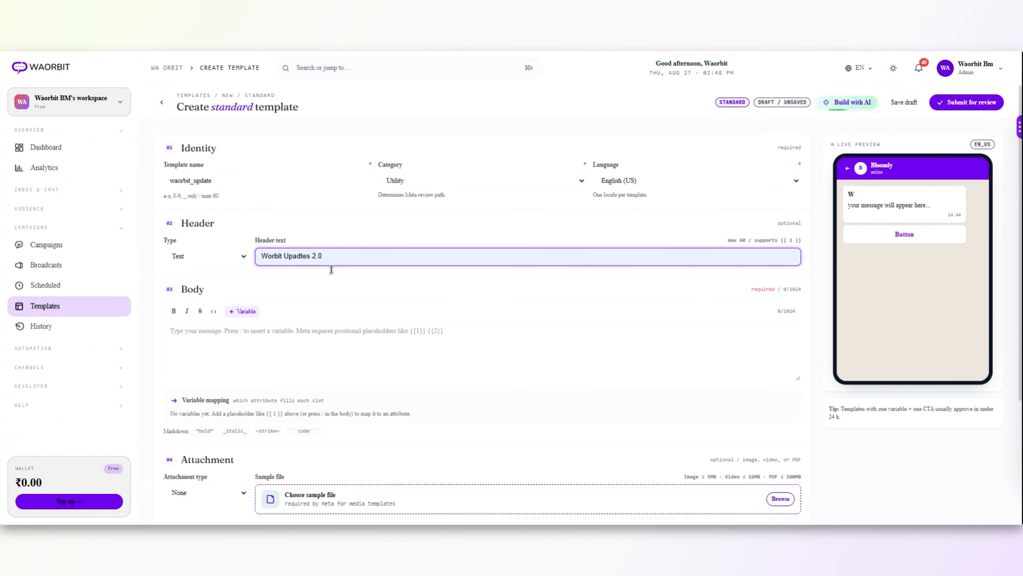
left_click(331, 269)
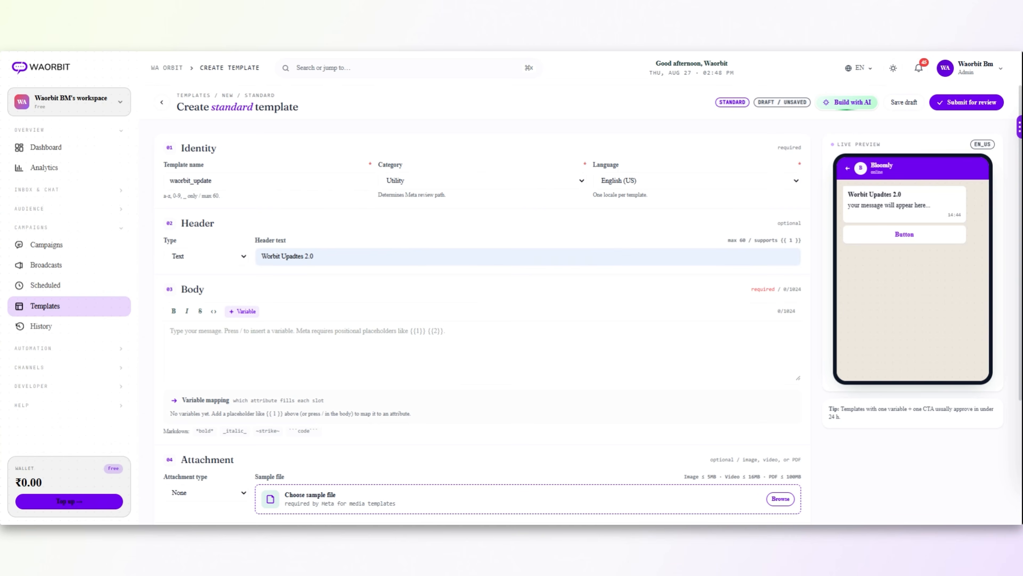
Enter the announcement "🚀 WAOrbit's NEW & UPDATED SOFTWARE is here!" with its feature list as the body, and bold the opening line
left_click(220, 332)
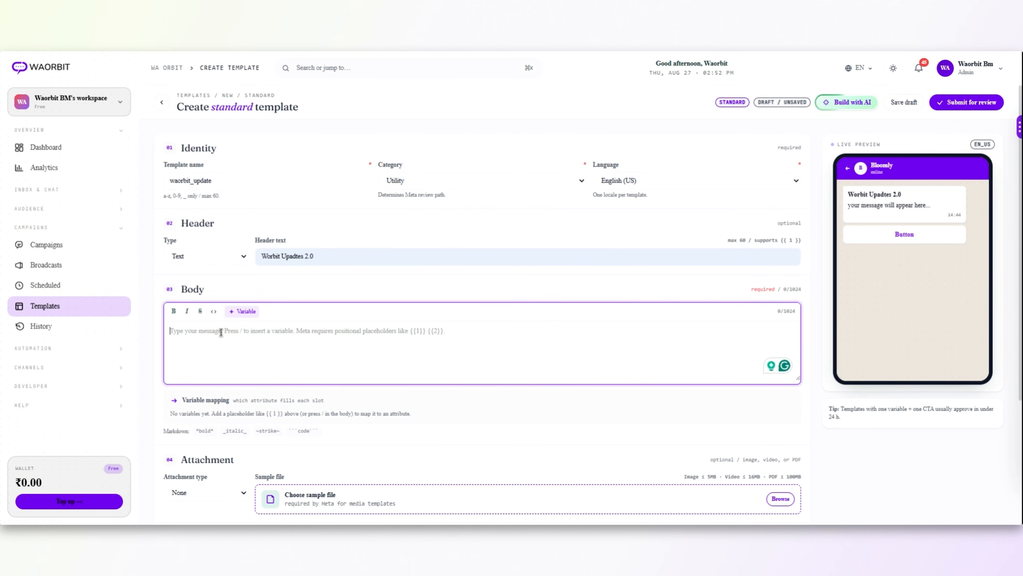
type("🚀 WAOrbit's NEW & UPDATED SOFTWARE is here!  Make your WhatsApp communication smarter, faster & easier 💬✨  Now you can: 📥 Upload & manage contacts easily 📢 Send bulk WhatsApp messages 👥 Organize contacts efficiently 🤖 Automate conversations 📊 Track your campaigns 🗓 Schedule messages & follow-ups  Whether you’re handling leads, customers or marketing campaigns, WAOrbit helps you manage everything from one powerful platform. 🔥  💡 One platform. Smarter WhatsApp management. Better business.  👉 Try the NEW WAOrbit today!")
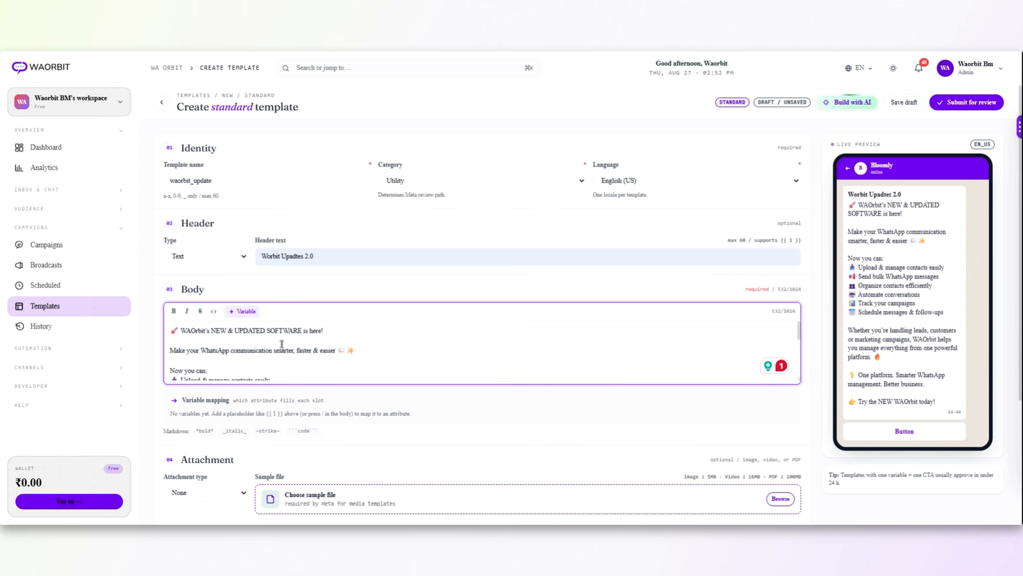
left_click_drag(171, 330, 323, 331)
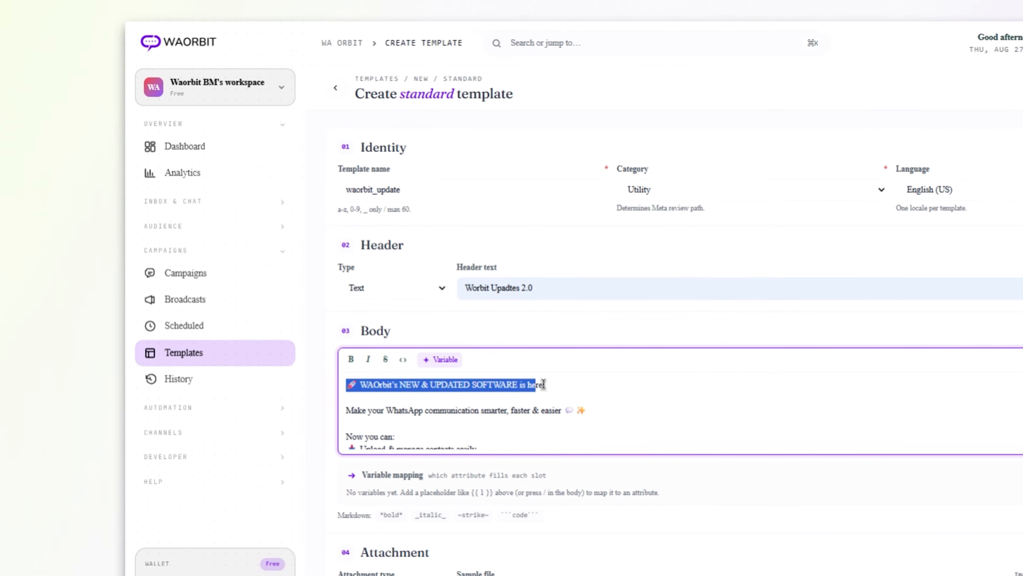
left_click(431, 375)
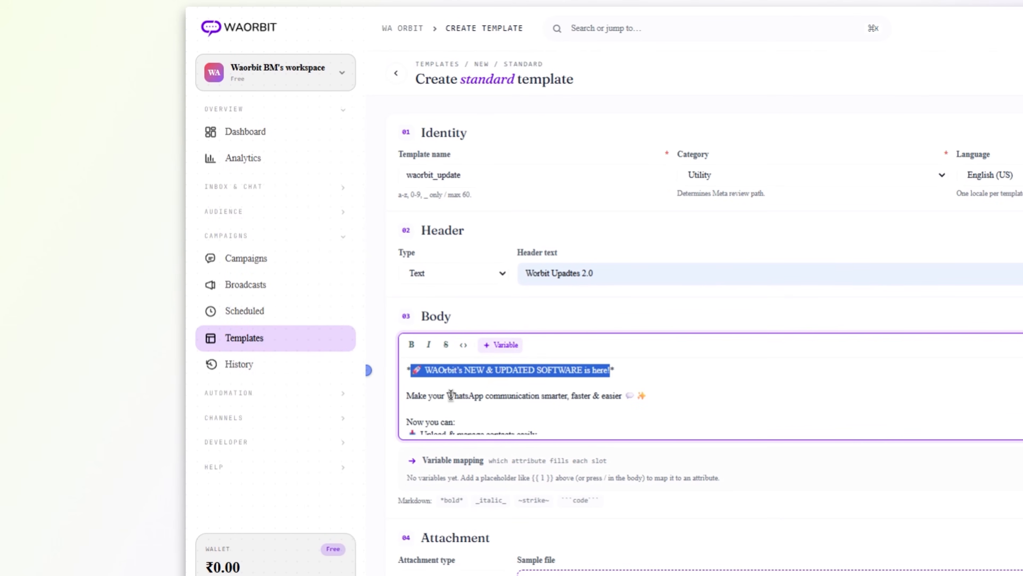
Italicize "WhatsApp communication" in the second line of the body
left_click_drag(450, 395, 535, 396)
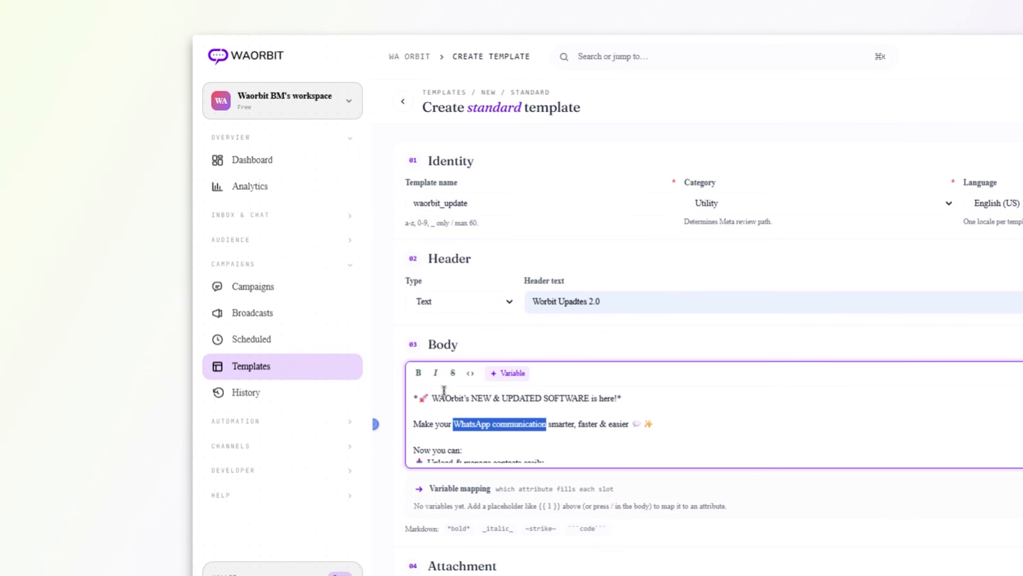
left_click(400, 351)
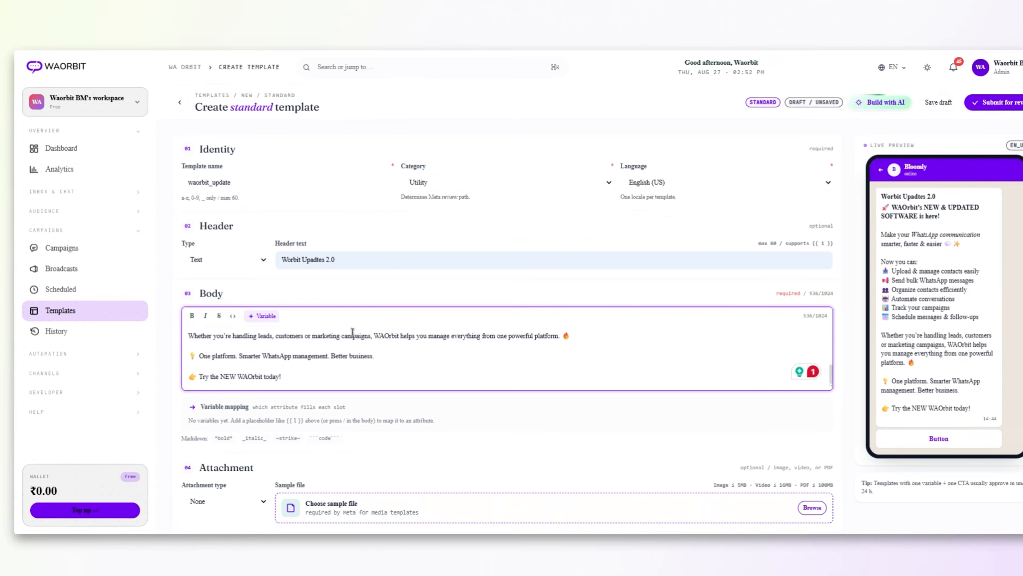
scroll(312, 353, "up", 3)
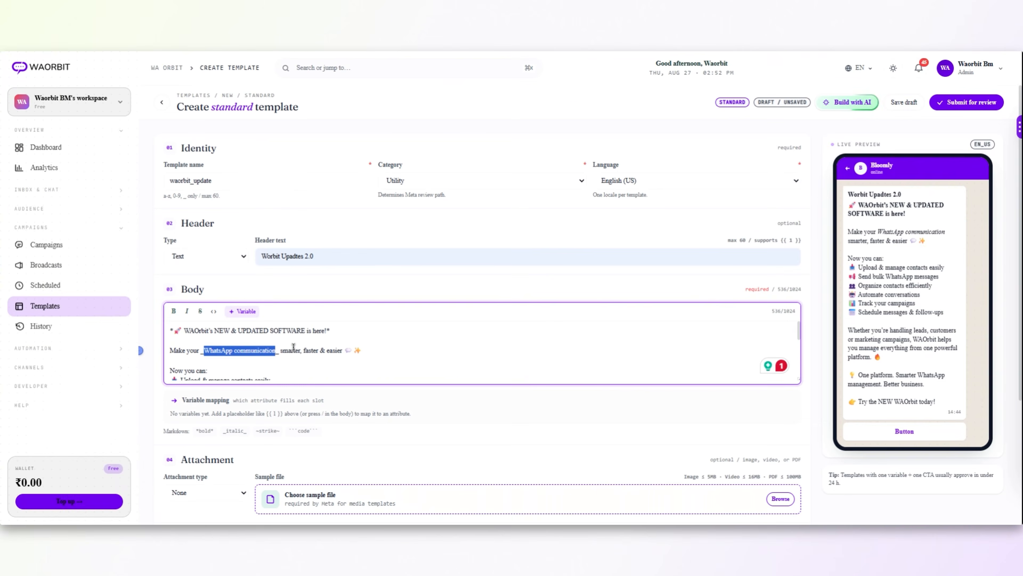
Try inserting the name variable after "Upload" in the body's contact-management line
scroll(313, 353, "down", 1)
scroll(312, 353, "up", 1)
scroll(291, 347, "down", 2)
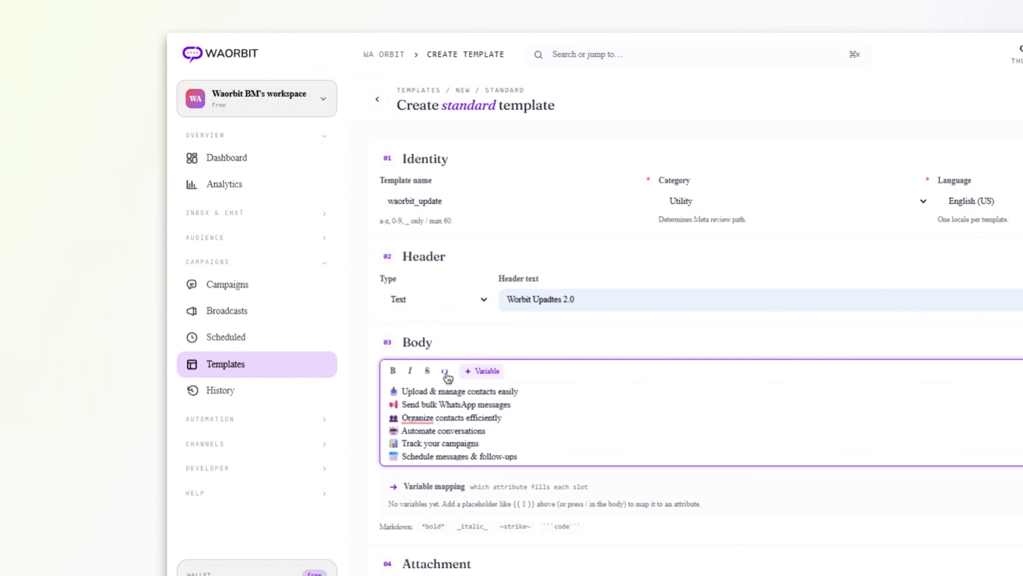
left_click(482, 370)
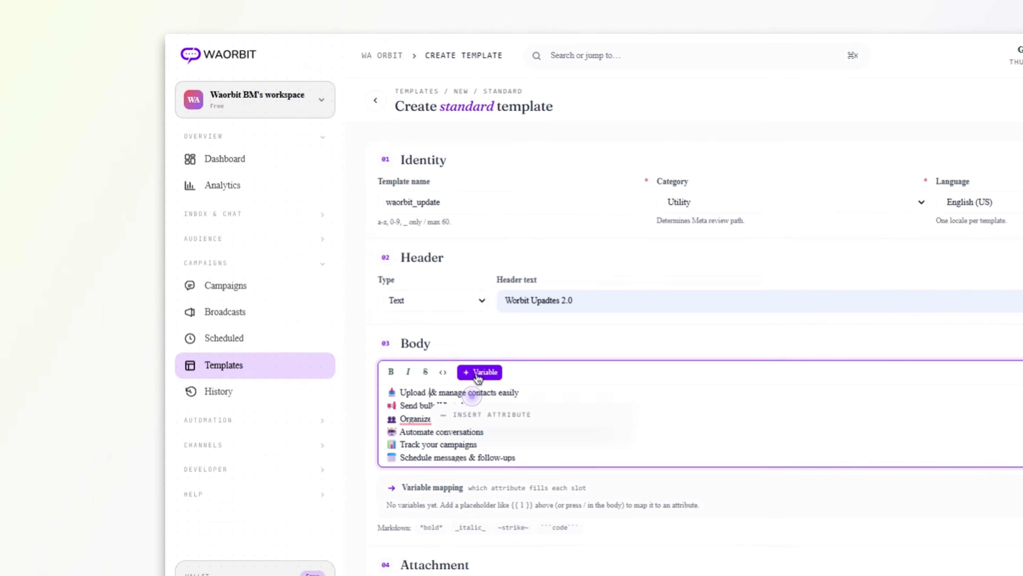
left_click(486, 483)
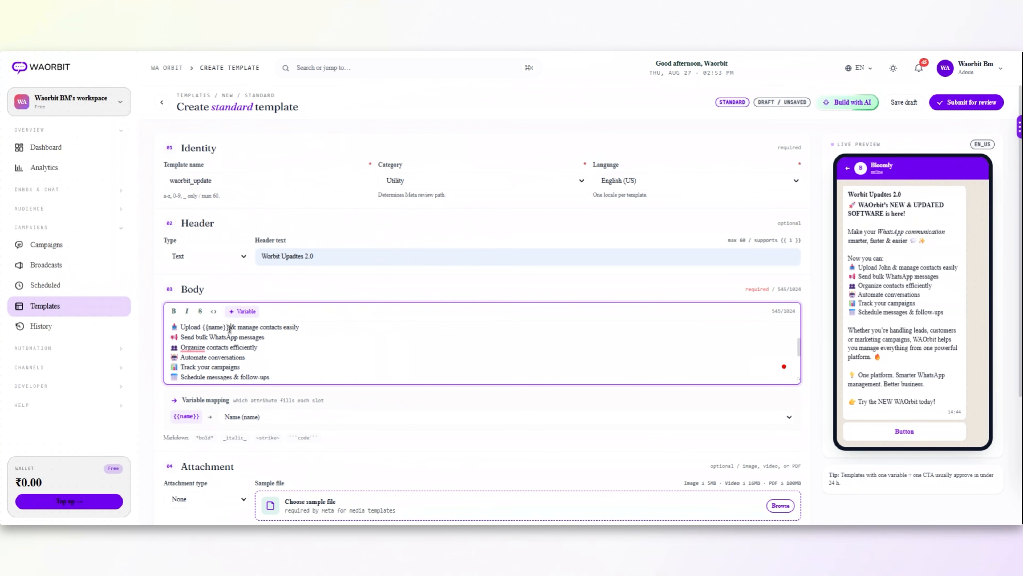
scroll(271, 335, "down", 3)
scroll(246, 335, "up", 5)
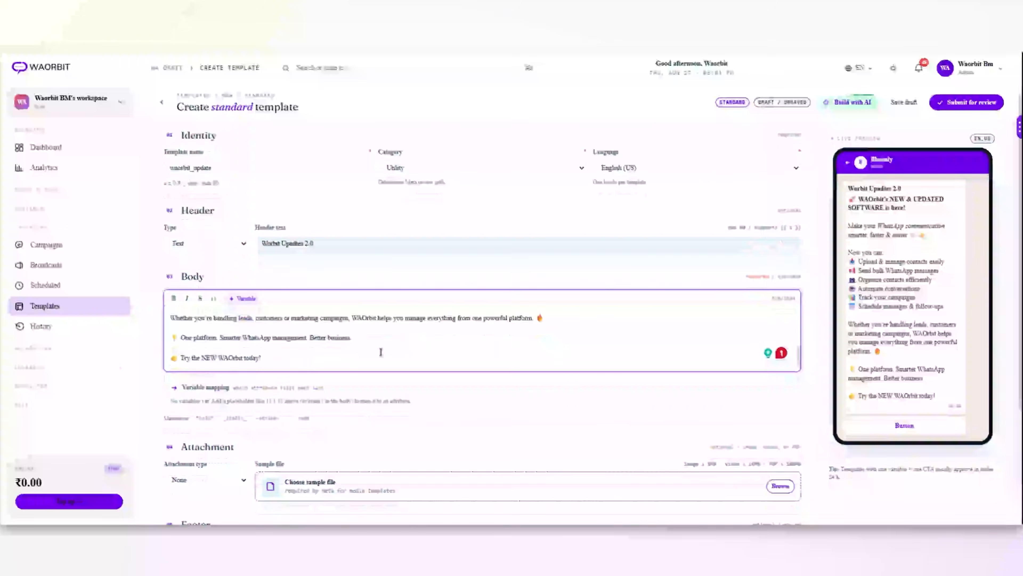
Set the attachment type to Image and attach the sample file "WhatsApp Image 2026-08-10 at 4.03.23 PM.jpeg"
scroll(382, 352, "down", 3)
left_click_drag(180, 355, 296, 355)
left_click(296, 356)
left_click(444, 426)
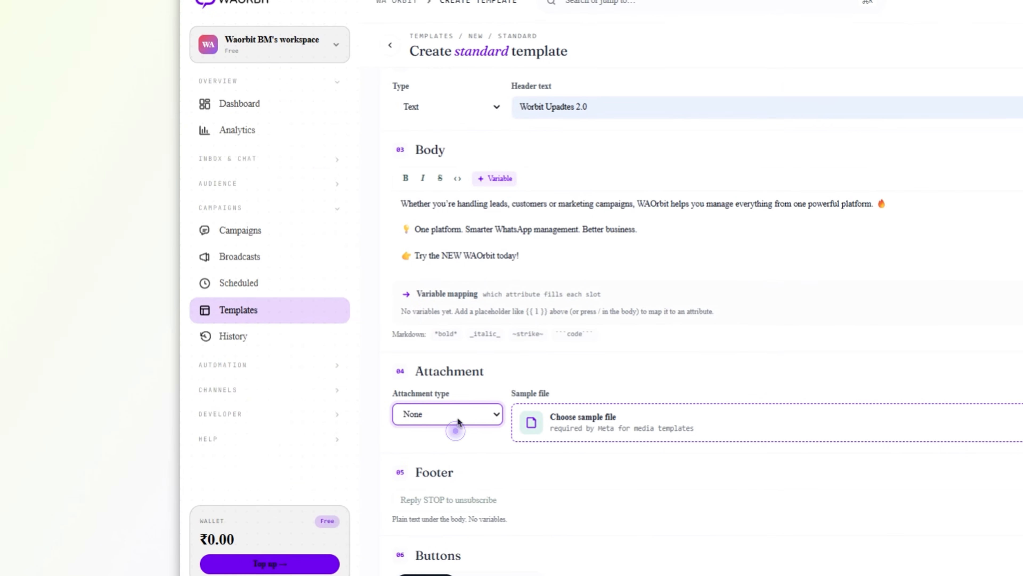
left_click(441, 438)
left_click(435, 426)
left_click(440, 437)
left_click(442, 424)
left_click(396, 423)
left_click(448, 417)
left_click(447, 428)
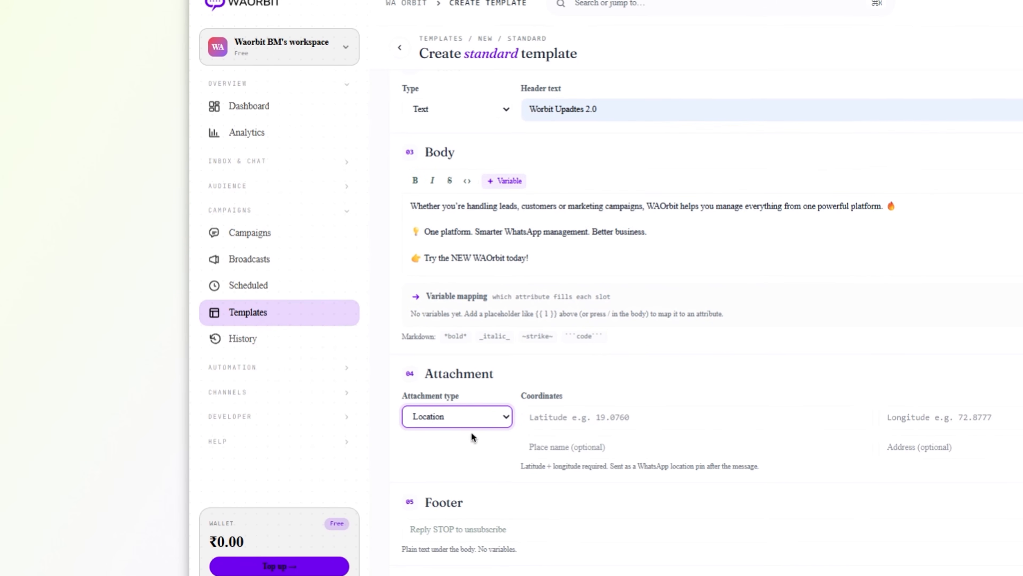
left_click(450, 441)
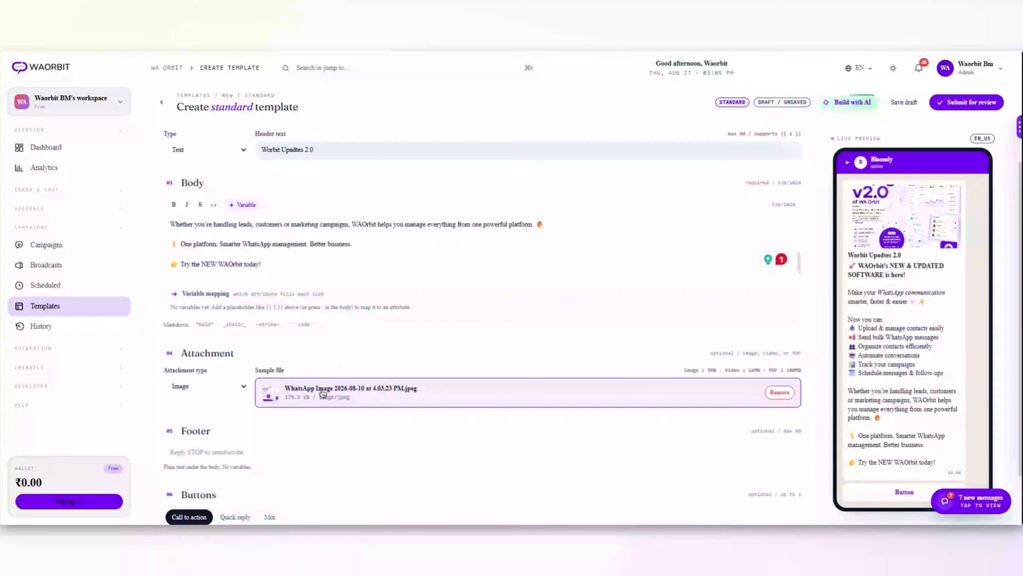
Enter "WaOrbit - Bulk Marketing and Automation Tool" as the template's footer
scroll(340, 377, "down", 2)
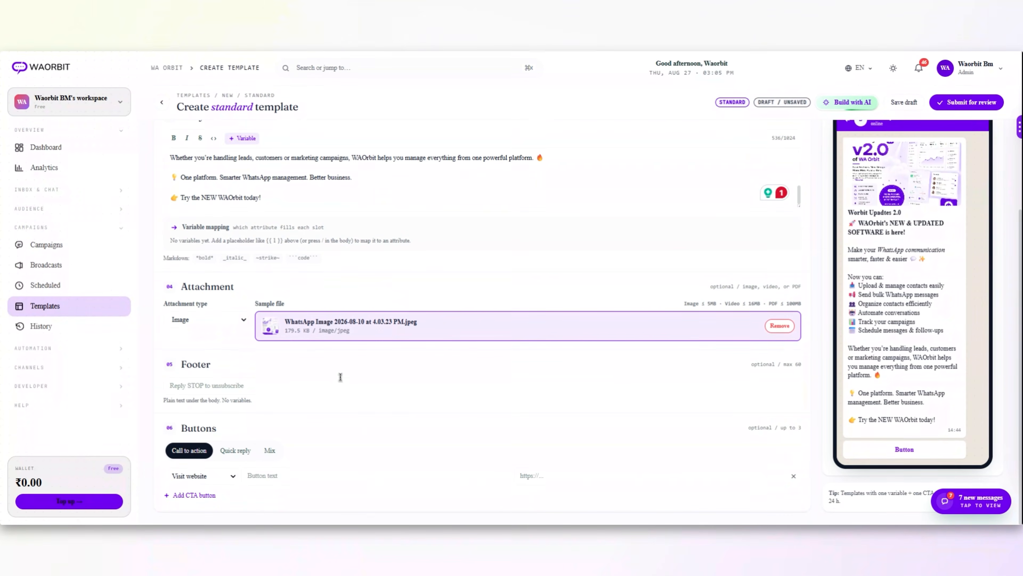
left_click(233, 383)
type("WaOrbit Automation Tool")
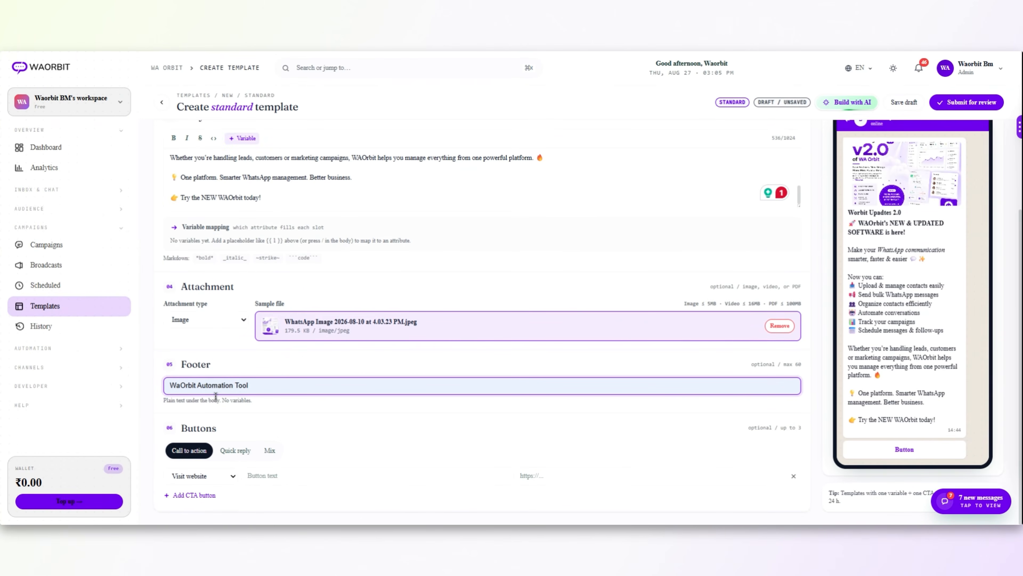
key("ctrl+a")
type("wa")
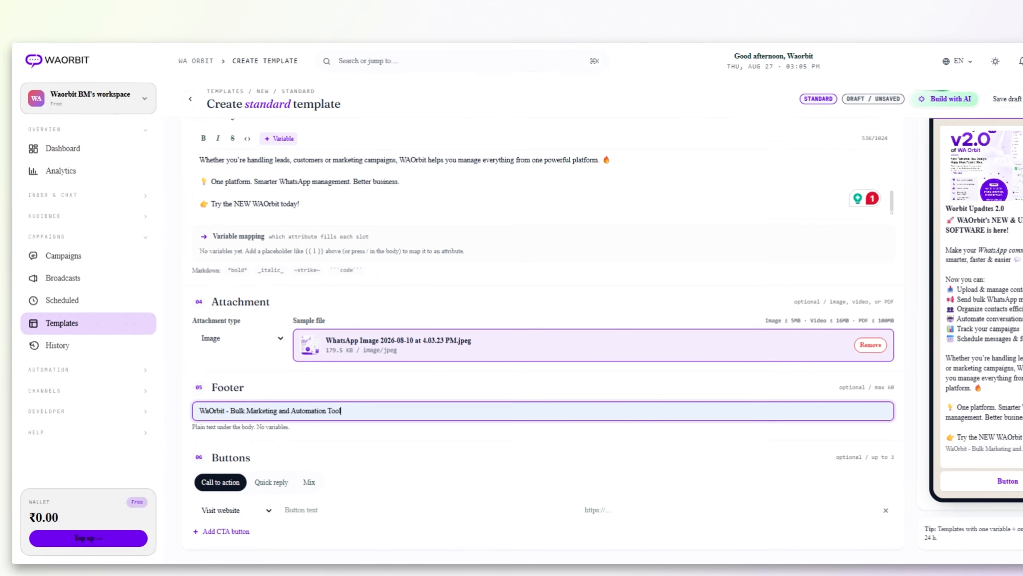
left_click(332, 403)
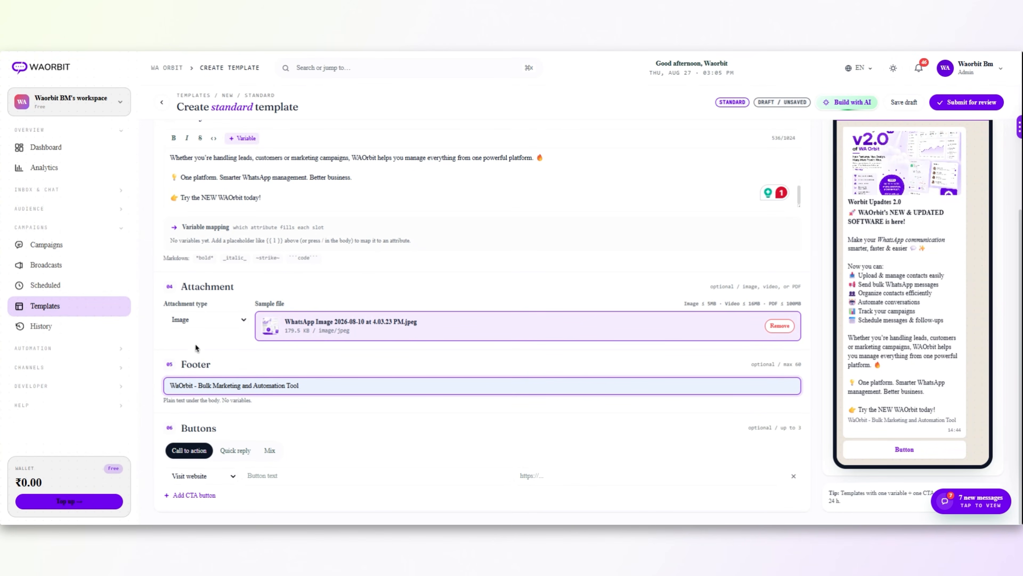
Try the Quick reply button type, then return the template's buttons to Call to action
left_click_drag(166, 429, 200, 429)
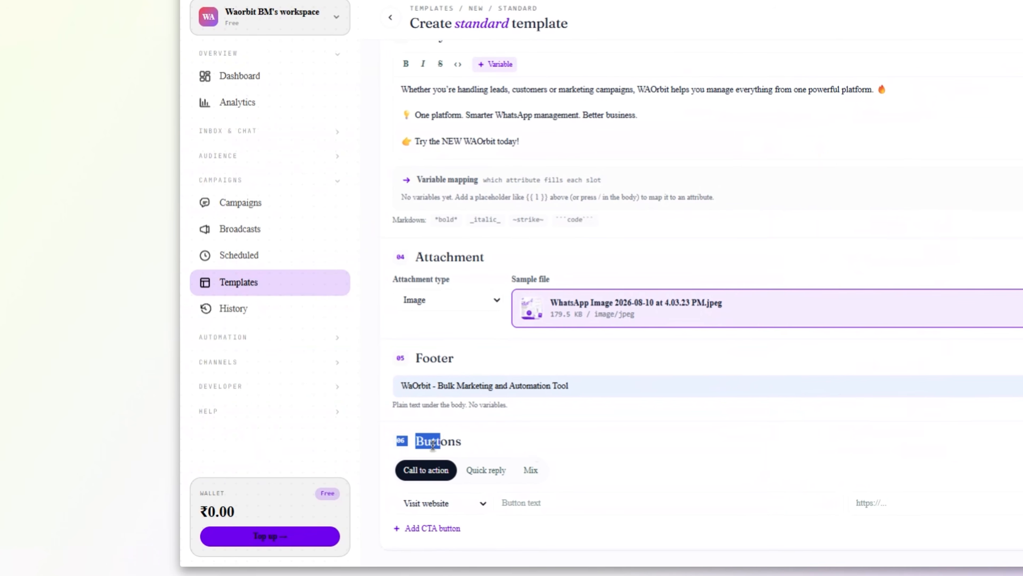
left_click_drag(432, 444, 532, 445)
left_click(475, 441)
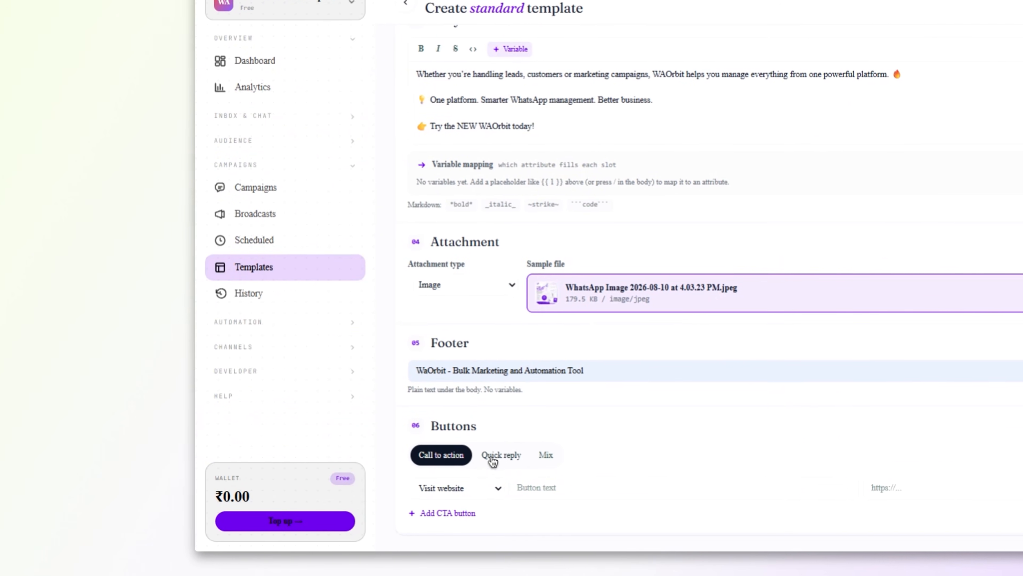
left_click(497, 459)
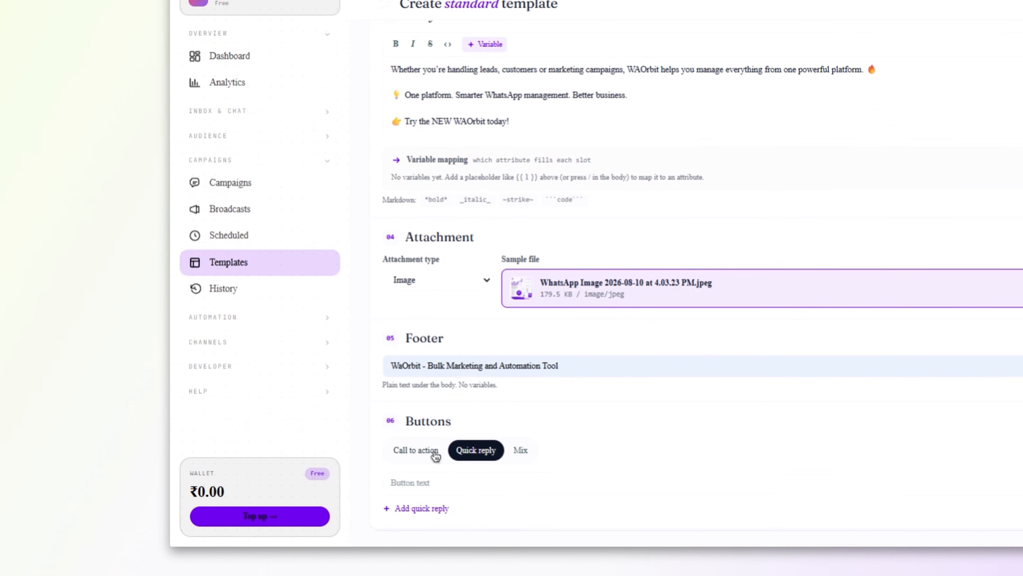
left_click(423, 484)
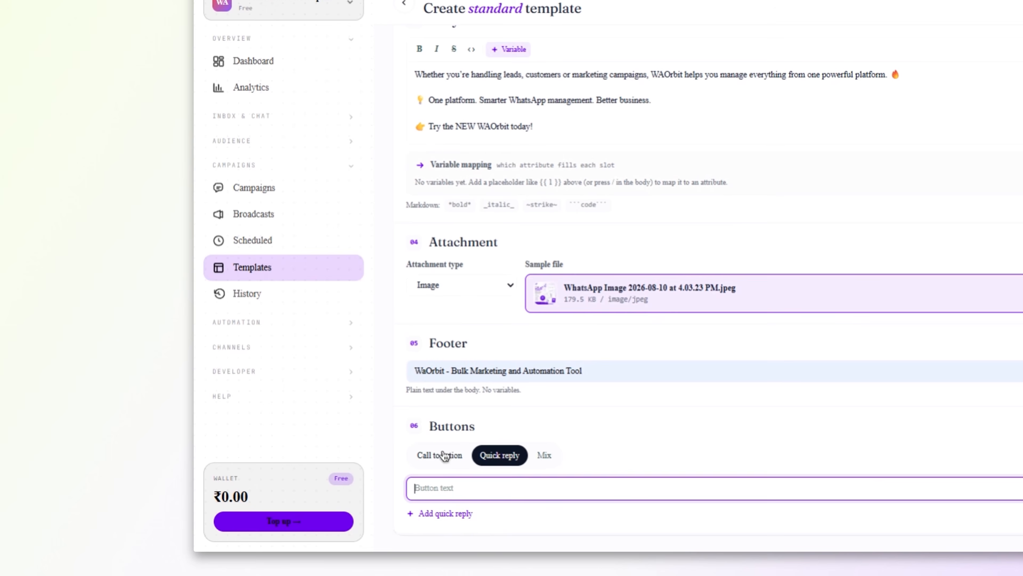
left_click(445, 455)
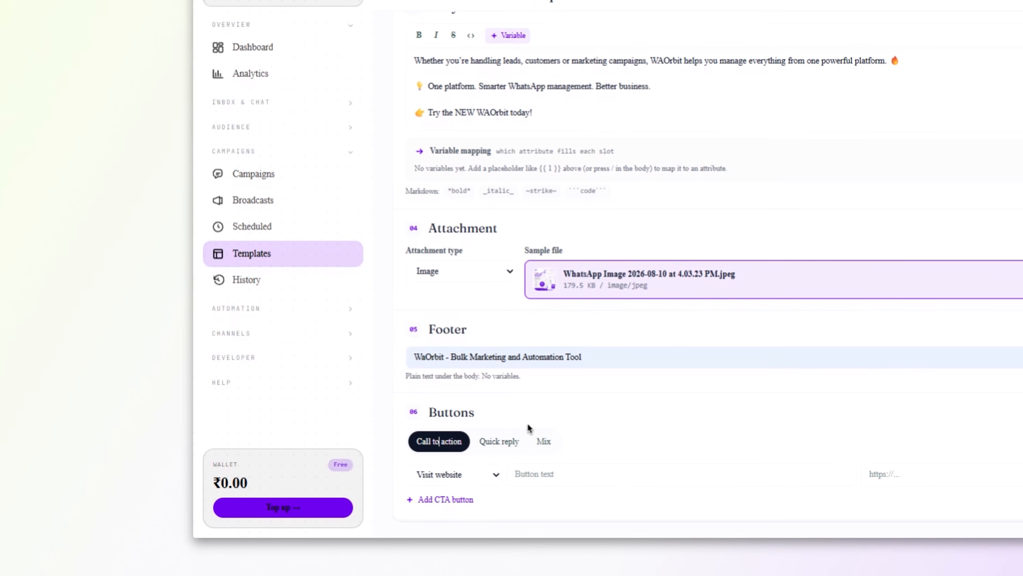
Try the Copy code action for the call-to-action button, then return its action to Visit website
left_click(438, 468)
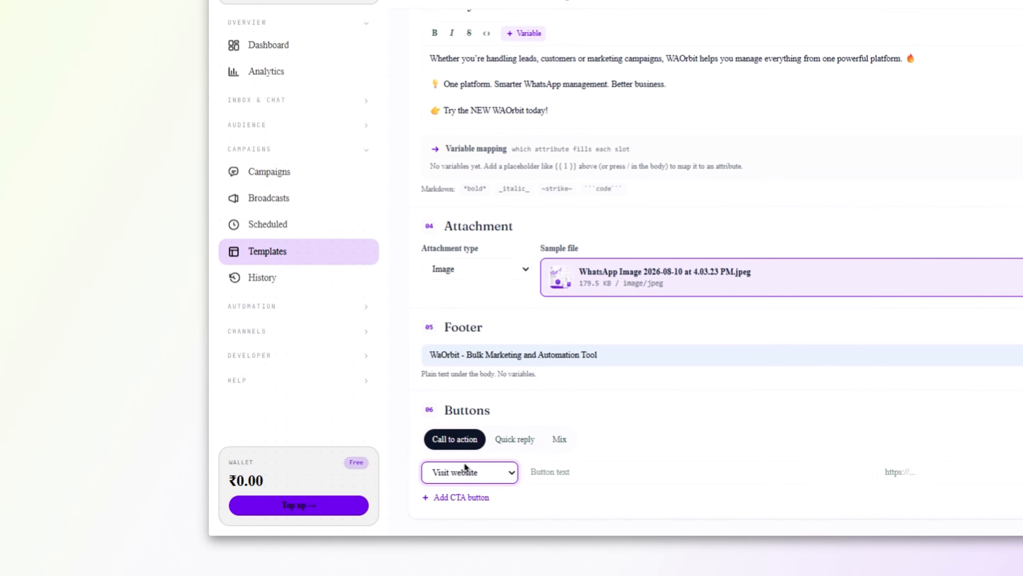
left_click(465, 464)
left_click(480, 465)
left_click(471, 475)
left_click(480, 437)
left_click(469, 475)
left_click(447, 469)
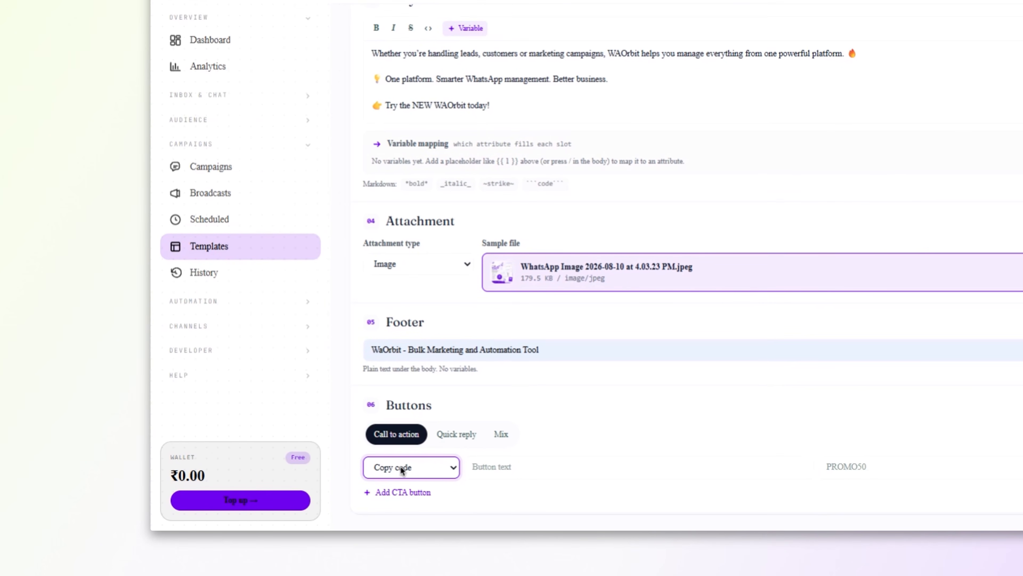
left_click(486, 468)
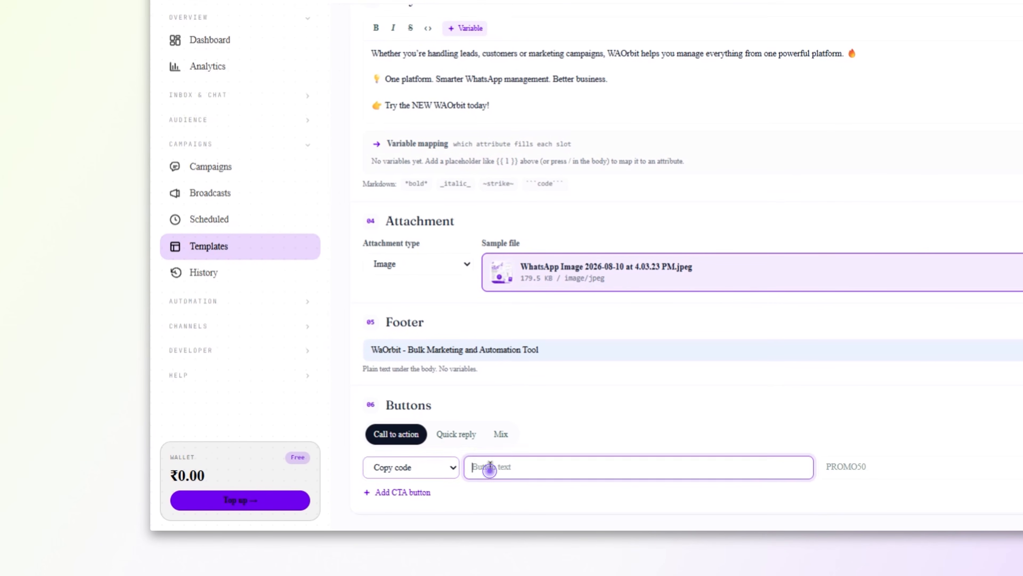
left_click(415, 473)
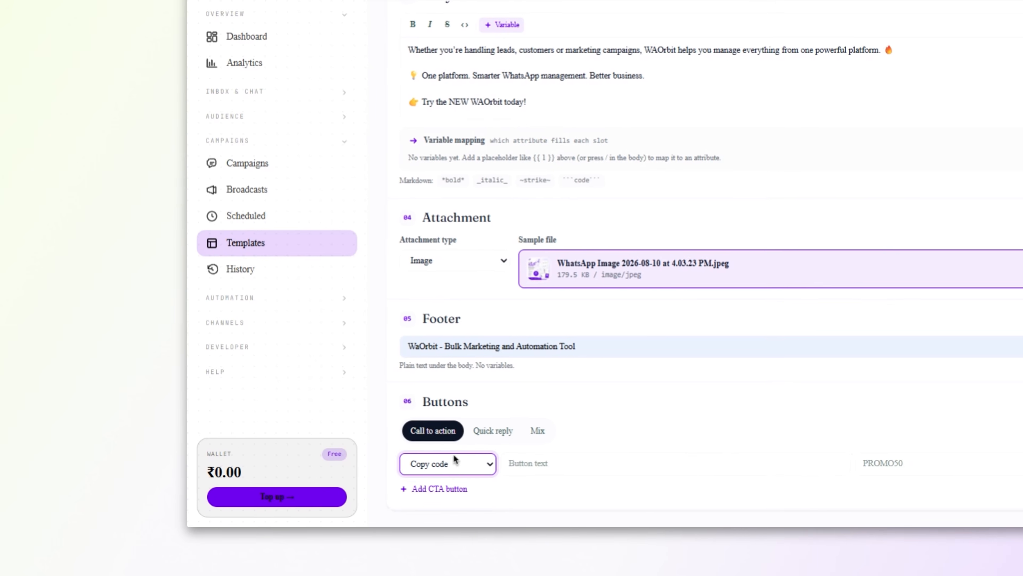
left_click(475, 465)
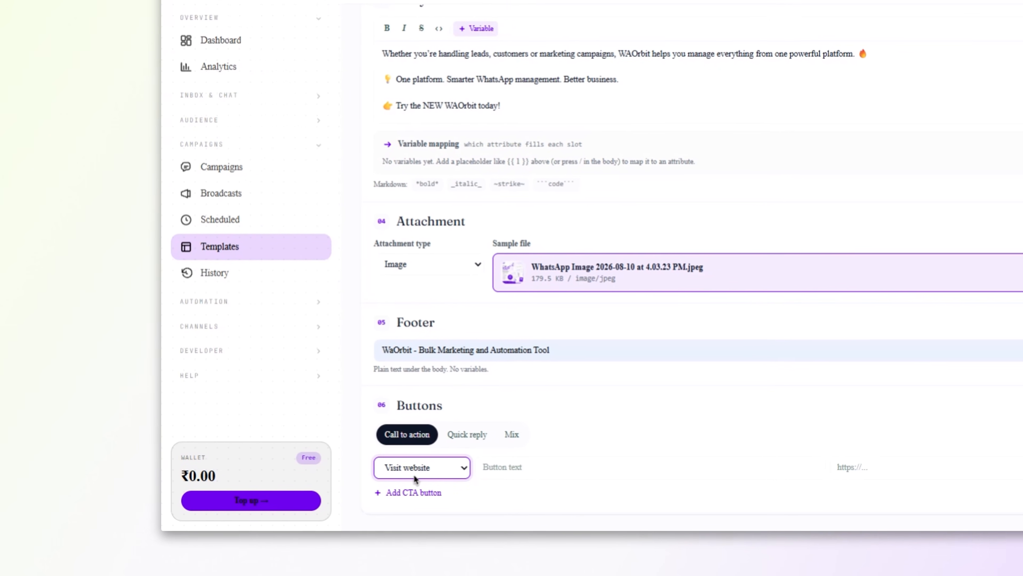
left_click(502, 469)
type("📞 Call Now")
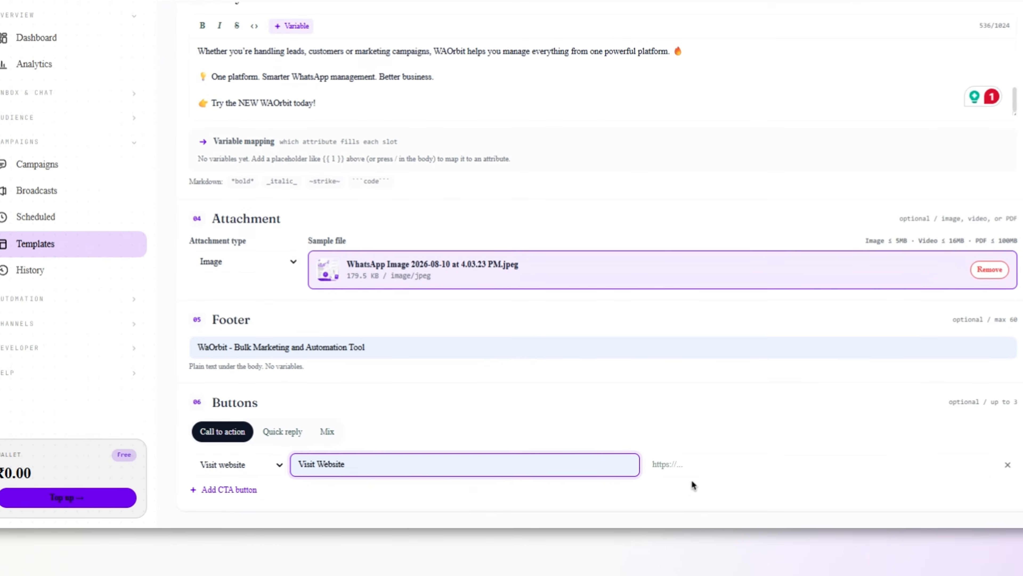
left_click(689, 467)
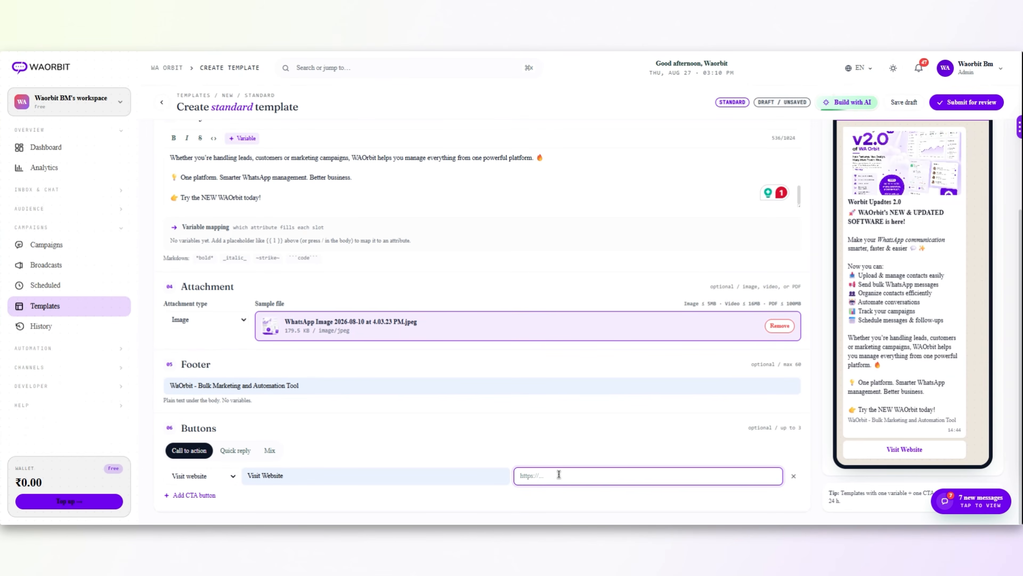
type("https://www.waorbit.com/")
left_click(629, 466)
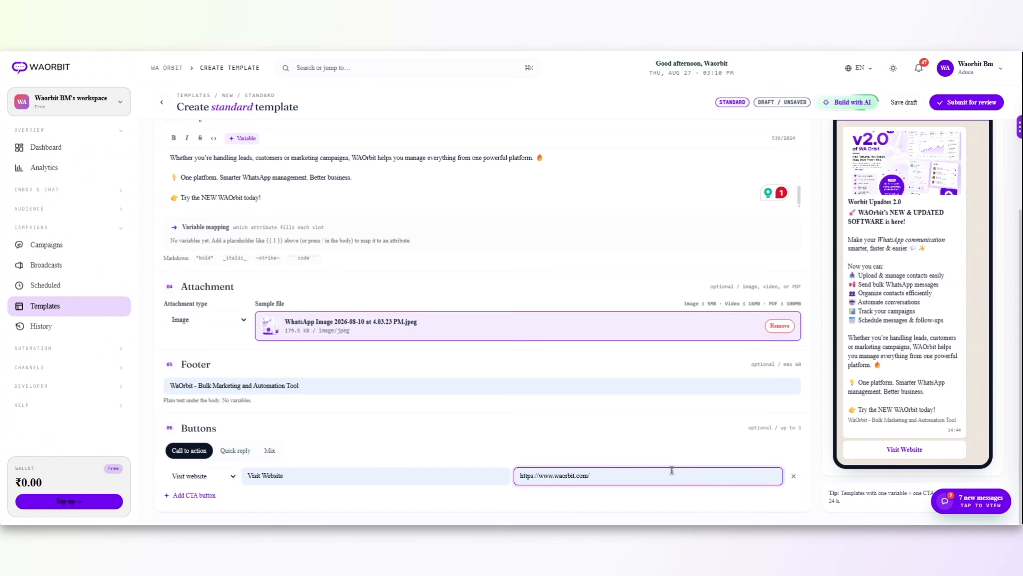
Check the completed template in the live preview and submit it for Meta review
scroll(850, 174, "up", 5)
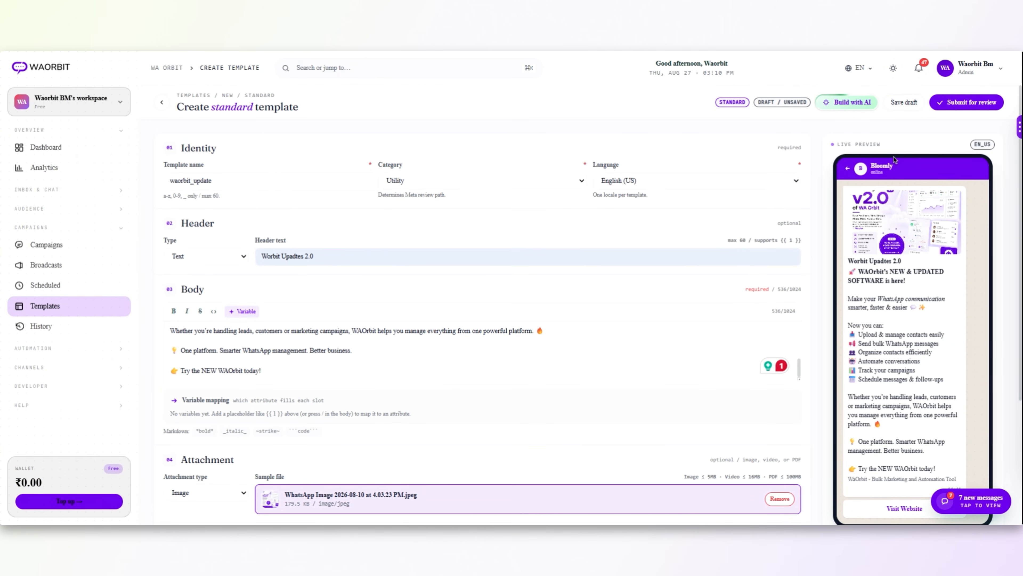
scroll(902, 175, "down", 5)
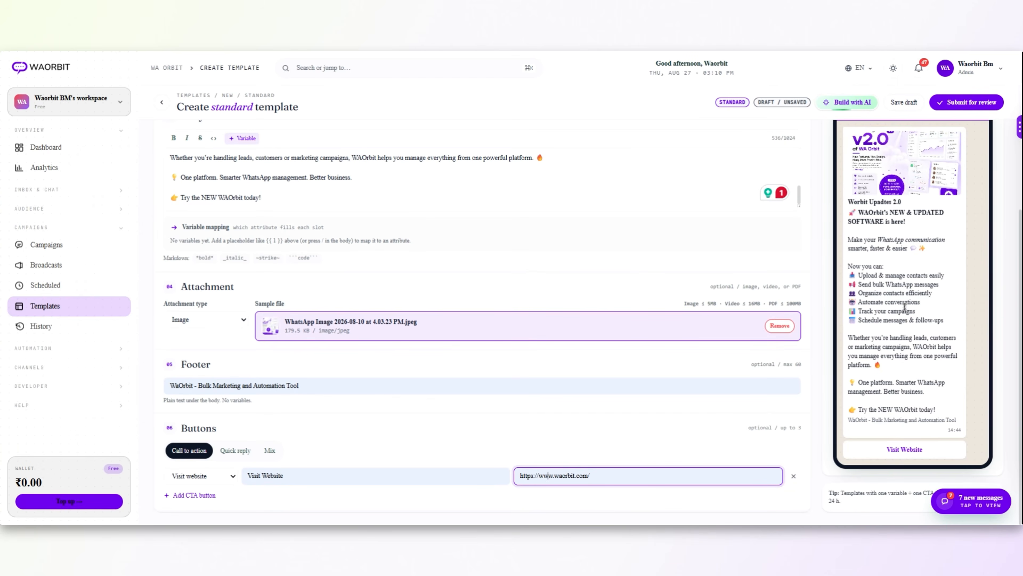
left_click(199, 52)
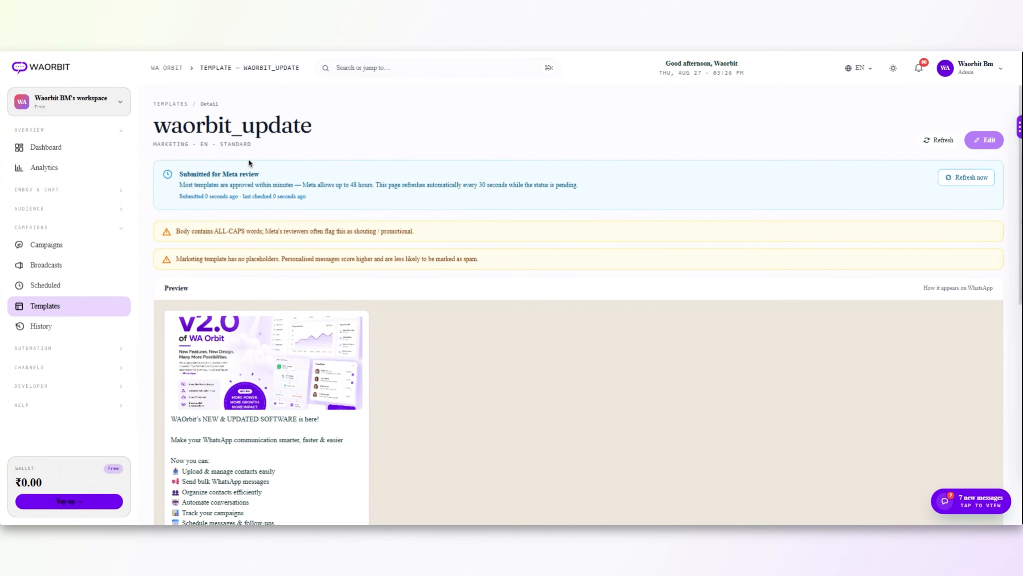
Examine the submitted waorbit_update template's preview, components and Meta review notice
scroll(265, 164, "down", 10)
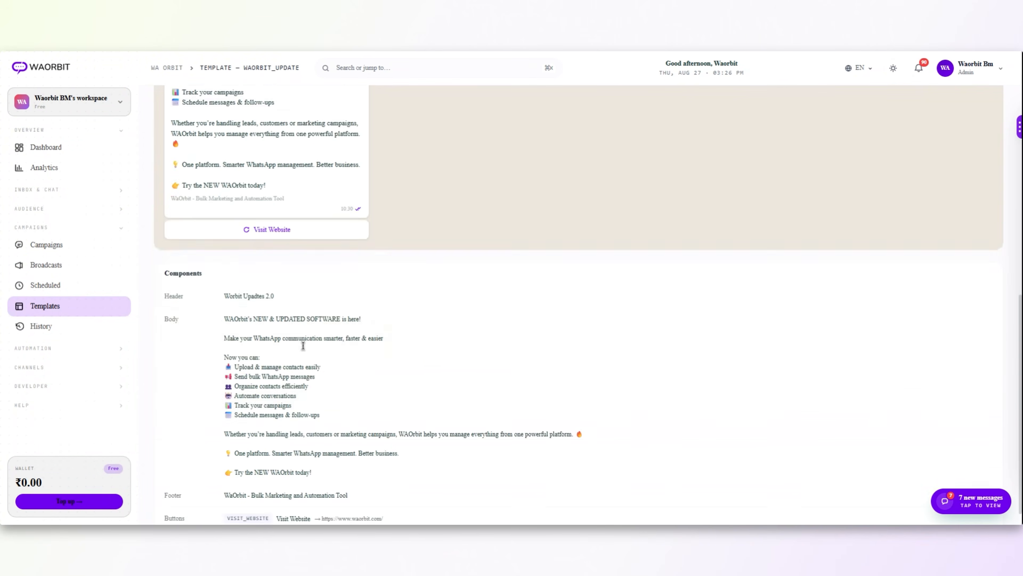
scroll(499, 194, "up", 10)
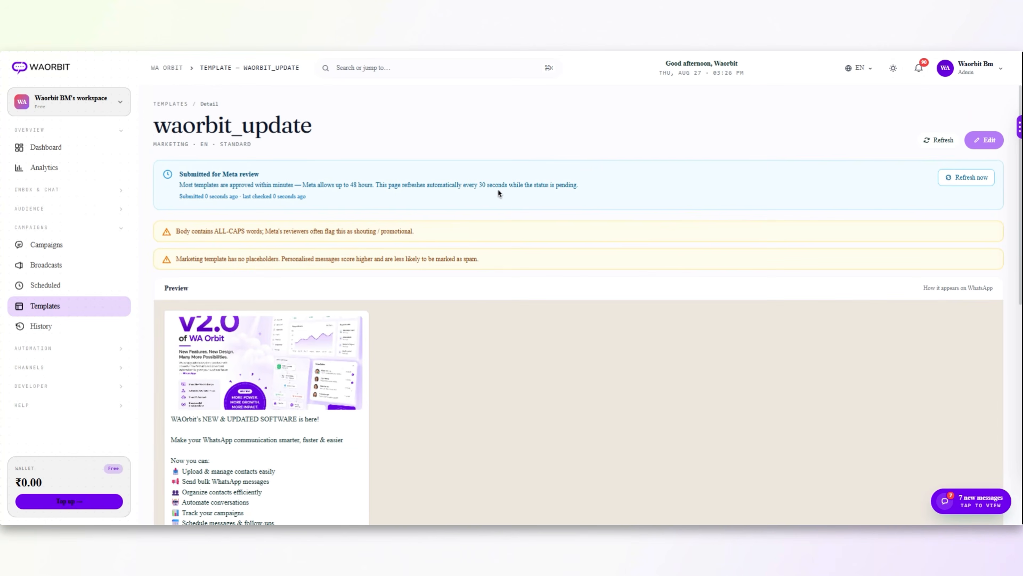
left_click_drag(180, 176, 328, 200)
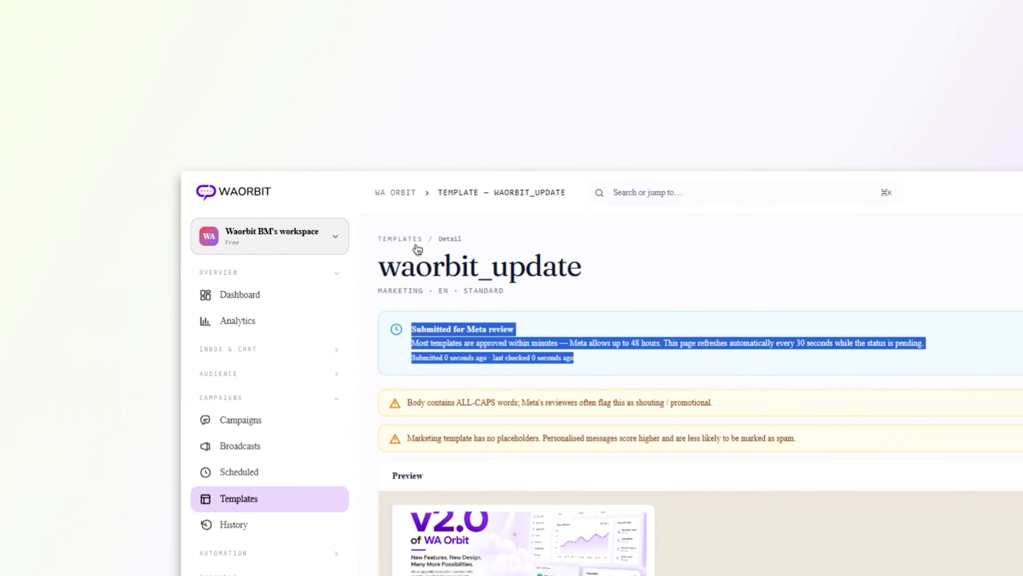
Return to the template library, sync it from Meta and check the review status of waorbit_update
left_click(171, 104)
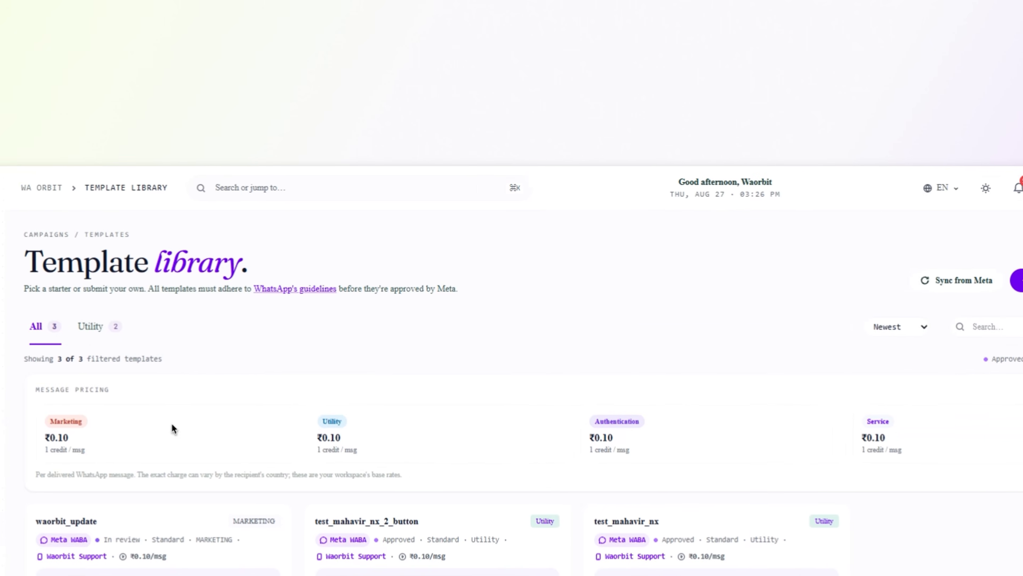
left_click(927, 279)
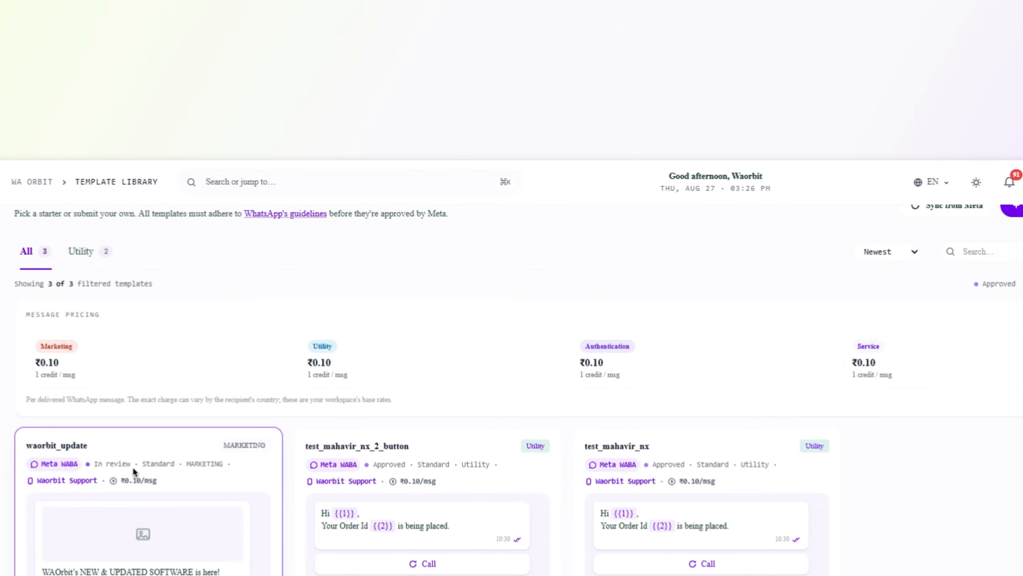
scroll(467, 393, "down", 4)
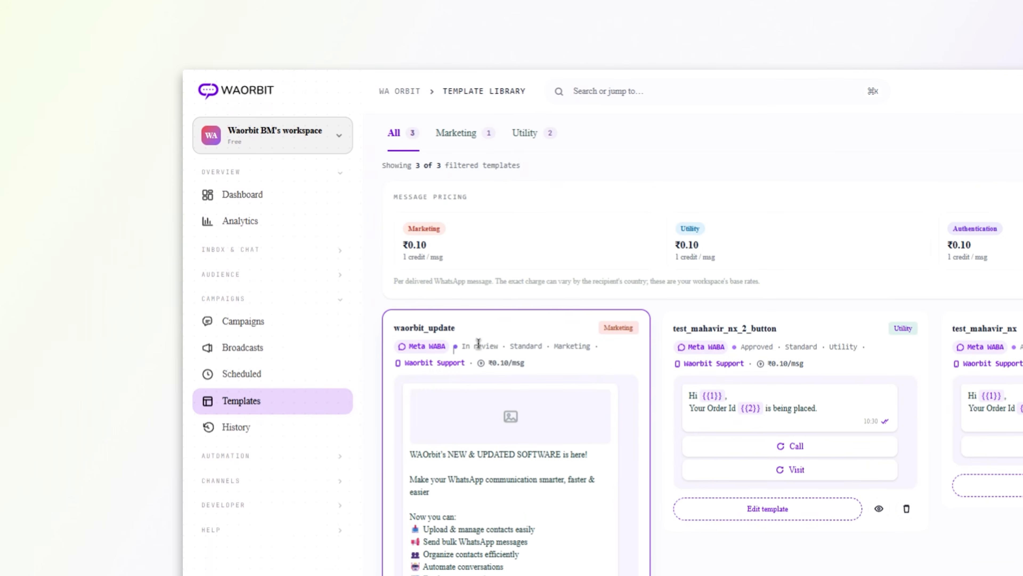
triple_click(478, 342)
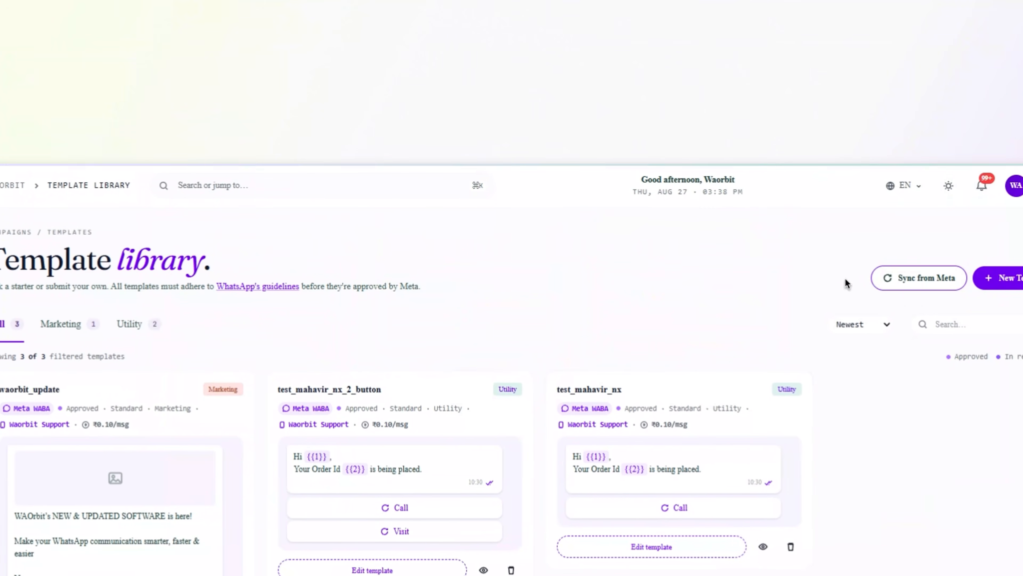
Sync the templates from Meta again and check the sync summary and the waorbit_update template's approval status
left_click(926, 276)
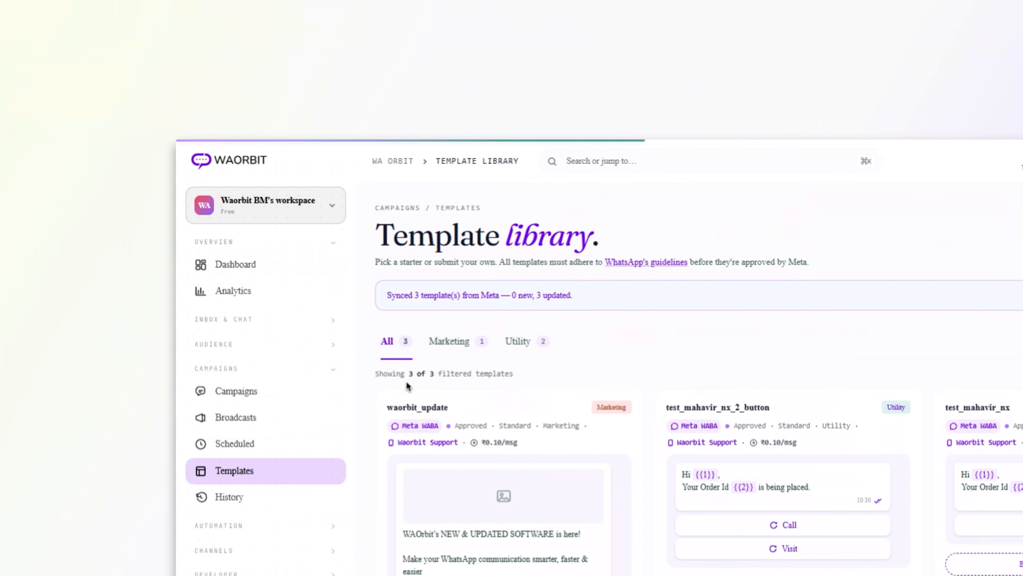
left_click_drag(386, 295, 520, 291)
left_click_drag(350, 421, 527, 422)
left_click_drag(519, 350, 533, 352)
left_click_drag(396, 353, 432, 356)
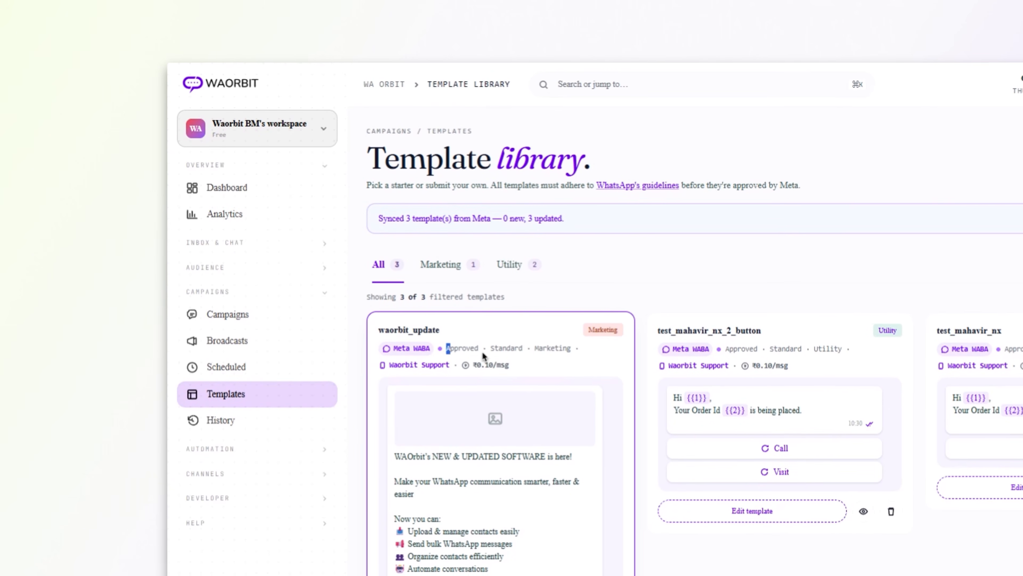
left_click_drag(570, 358, 568, 358)
left_click(461, 340)
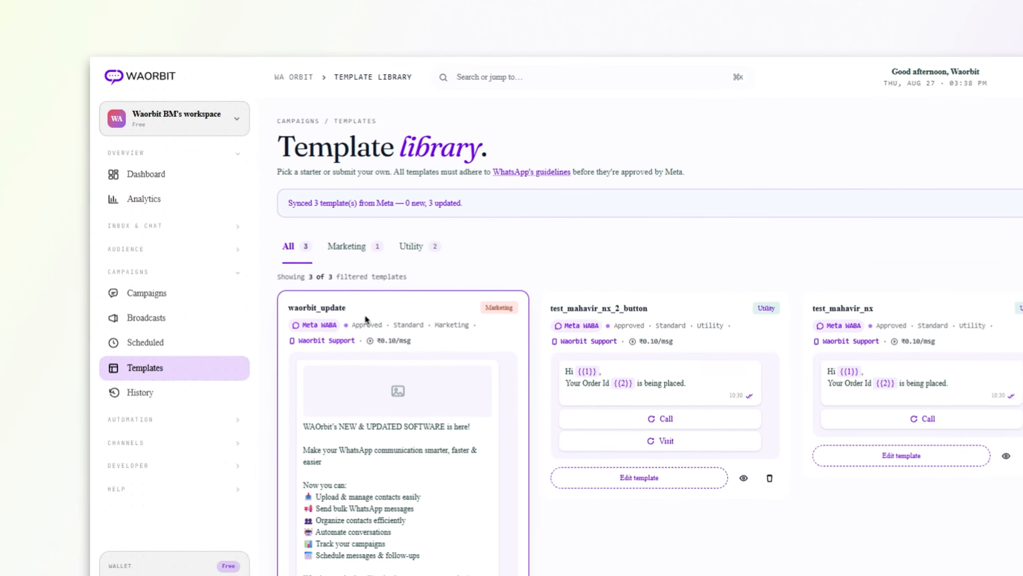